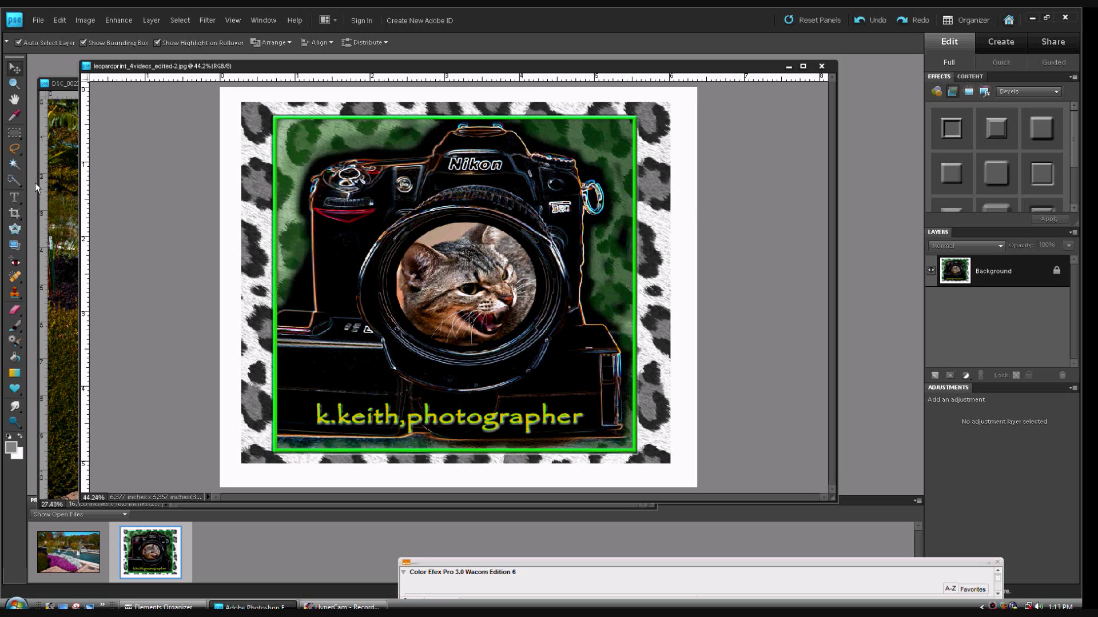
- Select the white background around the camera artwork with the Magic Wand at tolerance 35 and invert the selection
{"action": "left_click", "coordinate": [15, 164]}
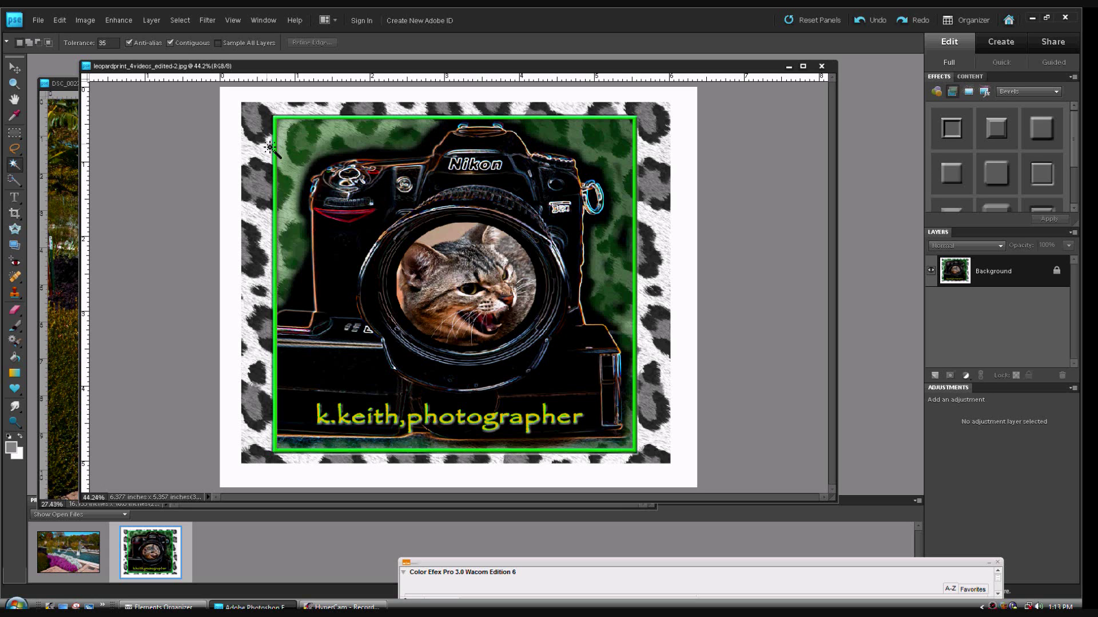
{"action": "left_click", "coordinate": [227, 140]}
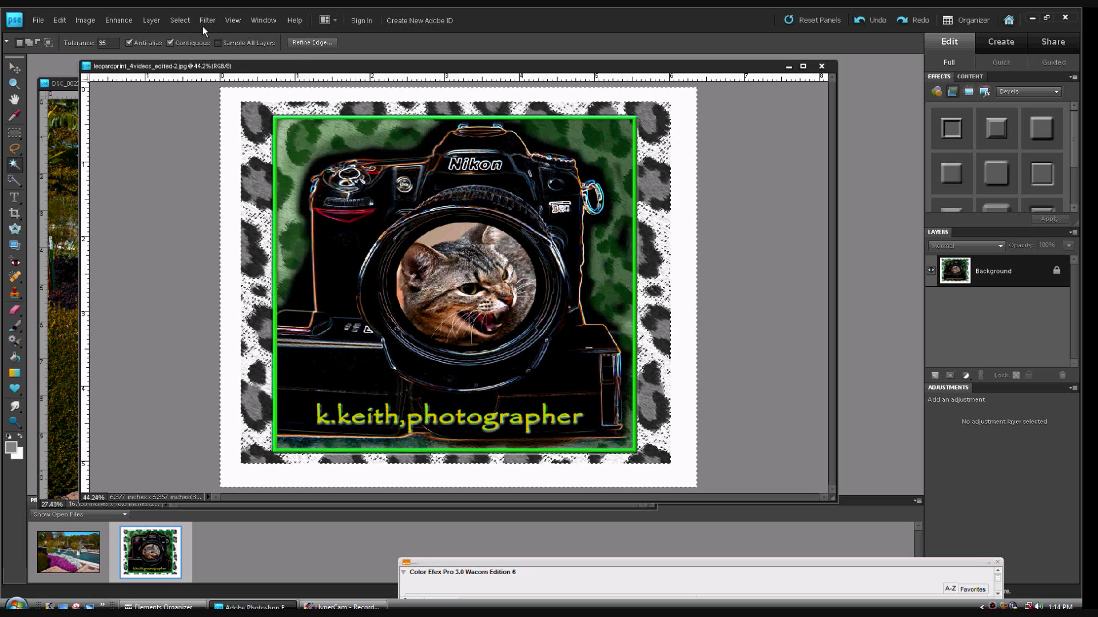
{"action": "left_click", "coordinate": [184, 22]}
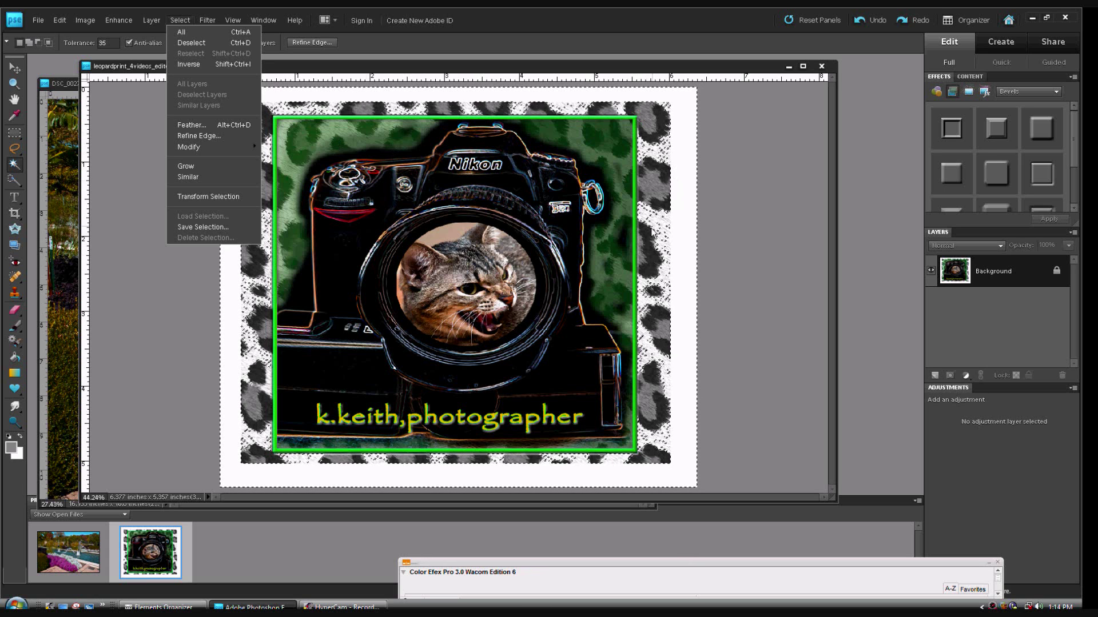
{"action": "left_click", "coordinate": [213, 65]}
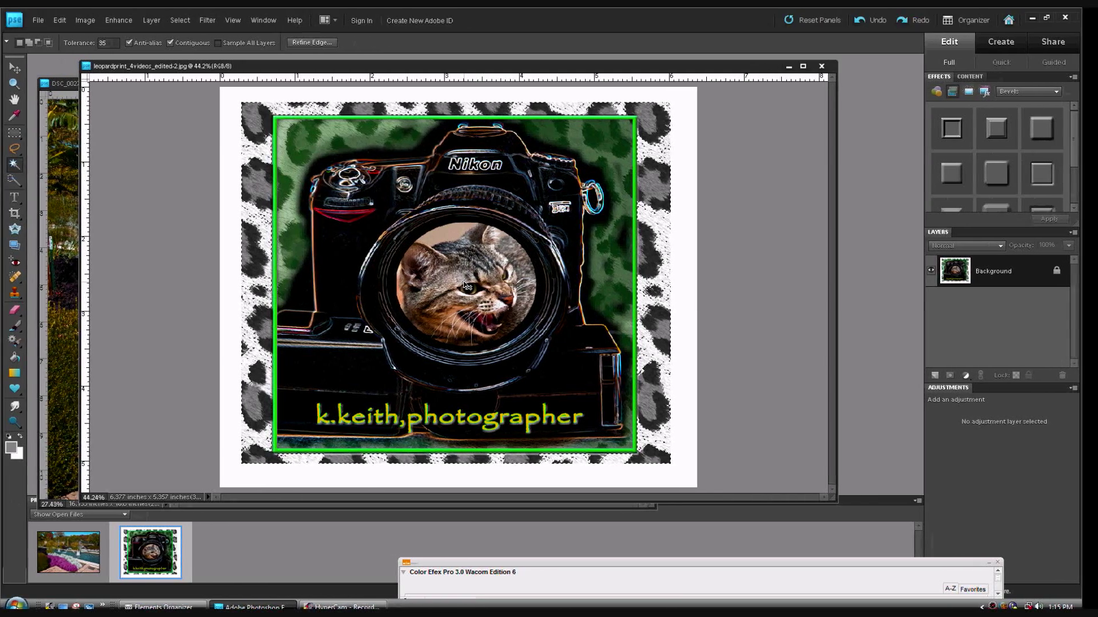
- Cut the selected camera artwork to a new layer and delete the white Background layer
{"action": "key", "text": "ctrl+shift+j"}
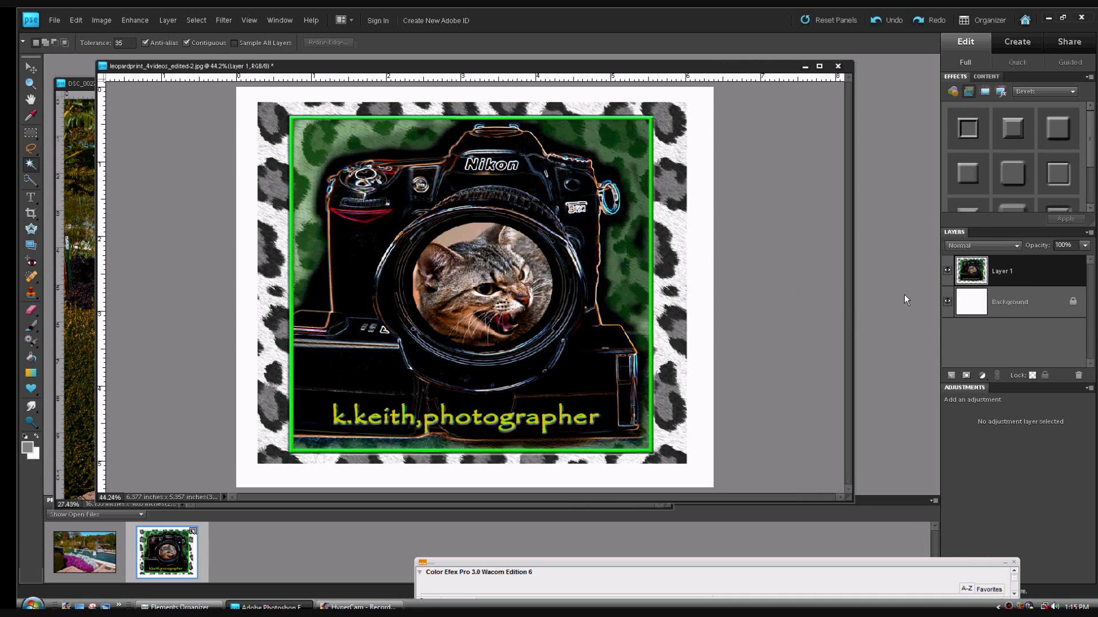
{"action": "left_click", "coordinate": [947, 303]}
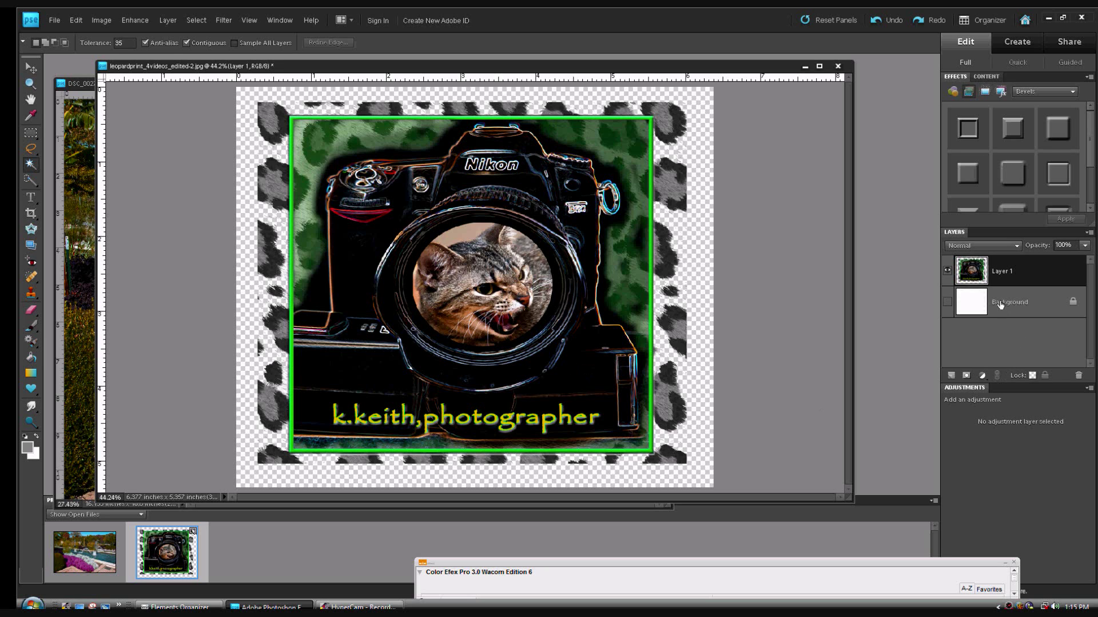
{"action": "left_click_drag", "start_coordinate": [999, 303], "coordinate": [1076, 375]}
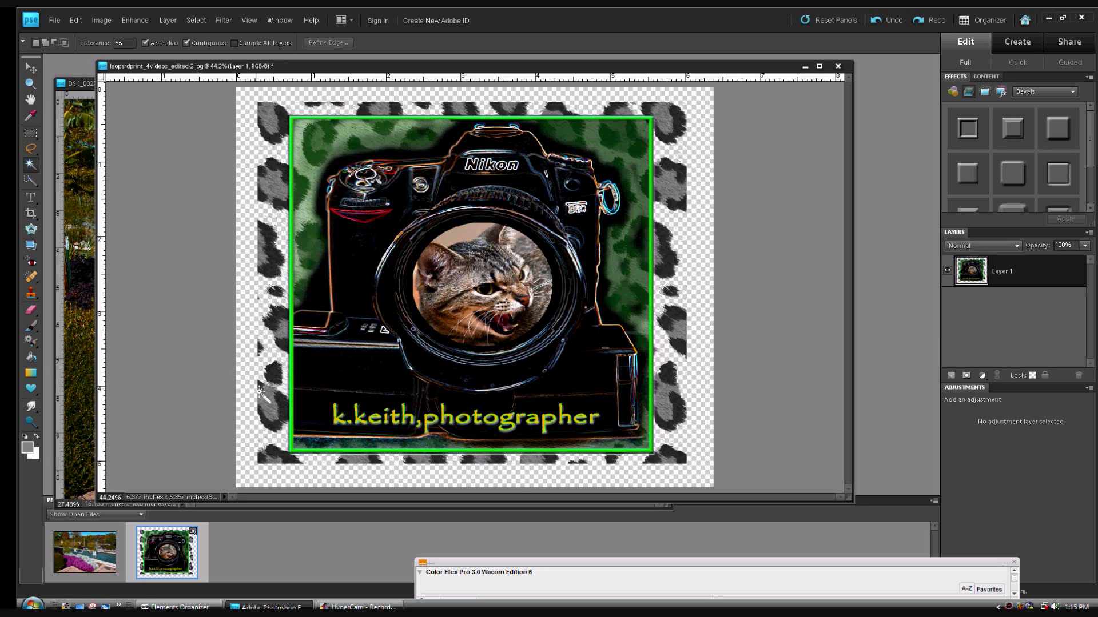
- Add the camera artwork to the fountain photo and fit it into the photo's lower-left corner at 52.6% scale
{"action": "left_click", "coordinate": [90, 554]}
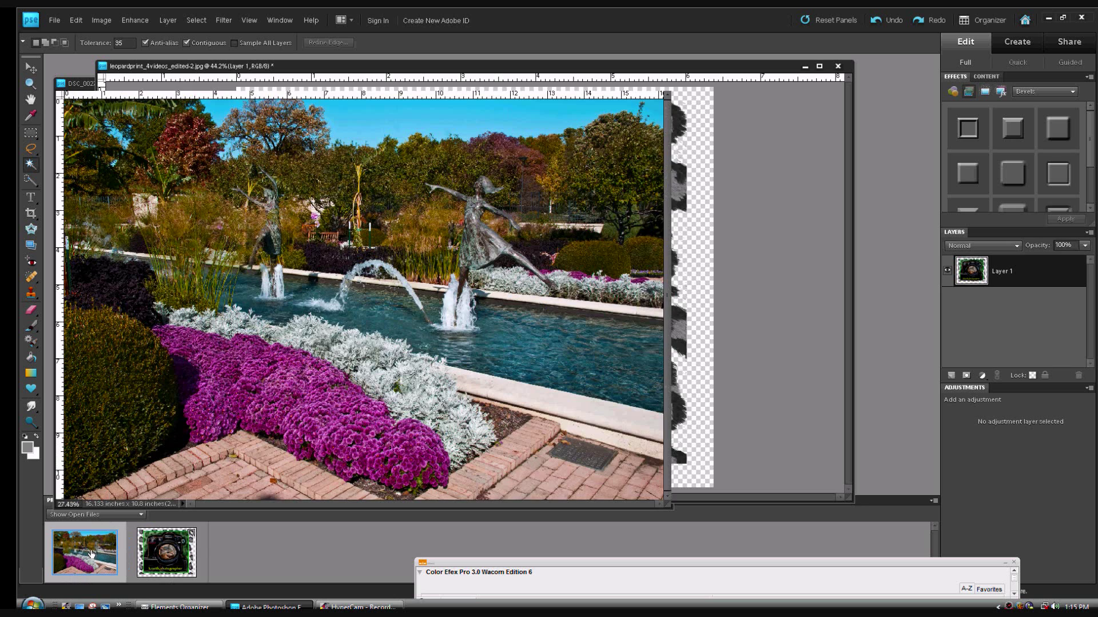
{"action": "left_click_drag", "start_coordinate": [165, 553], "coordinate": [549, 446]}
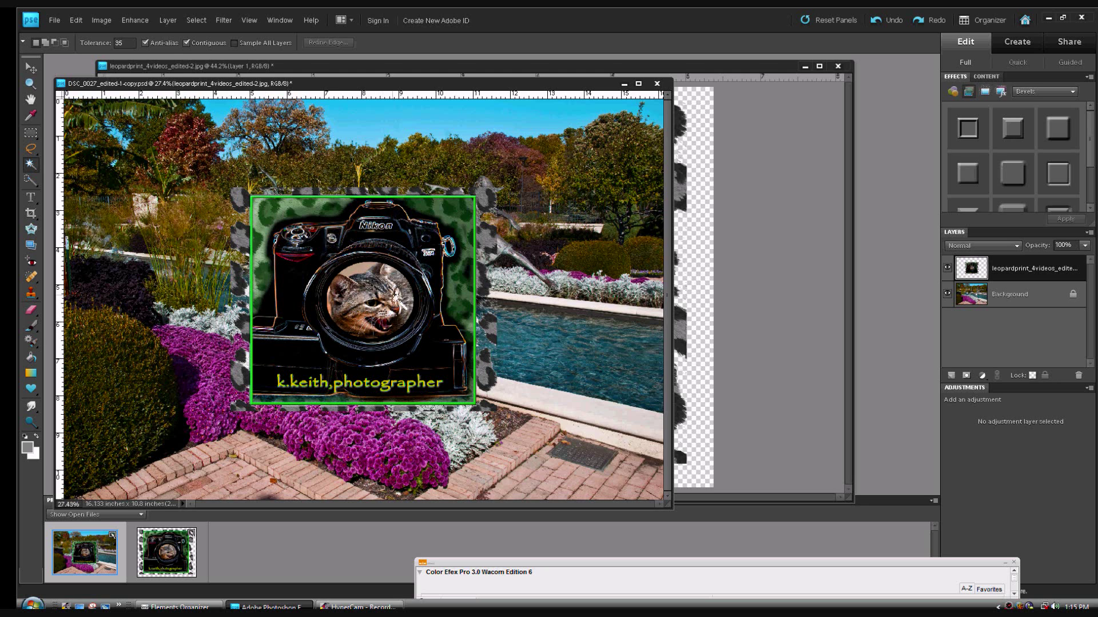
{"action": "key", "text": "v"}
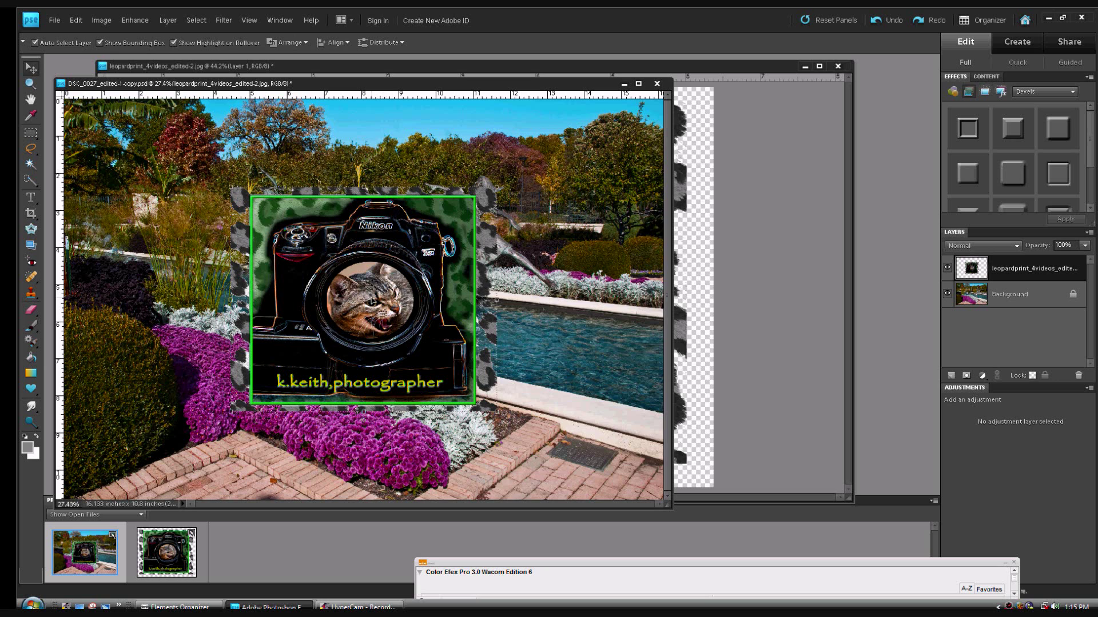
{"action": "left_click_drag", "start_coordinate": [355, 303], "coordinate": [186, 394]}
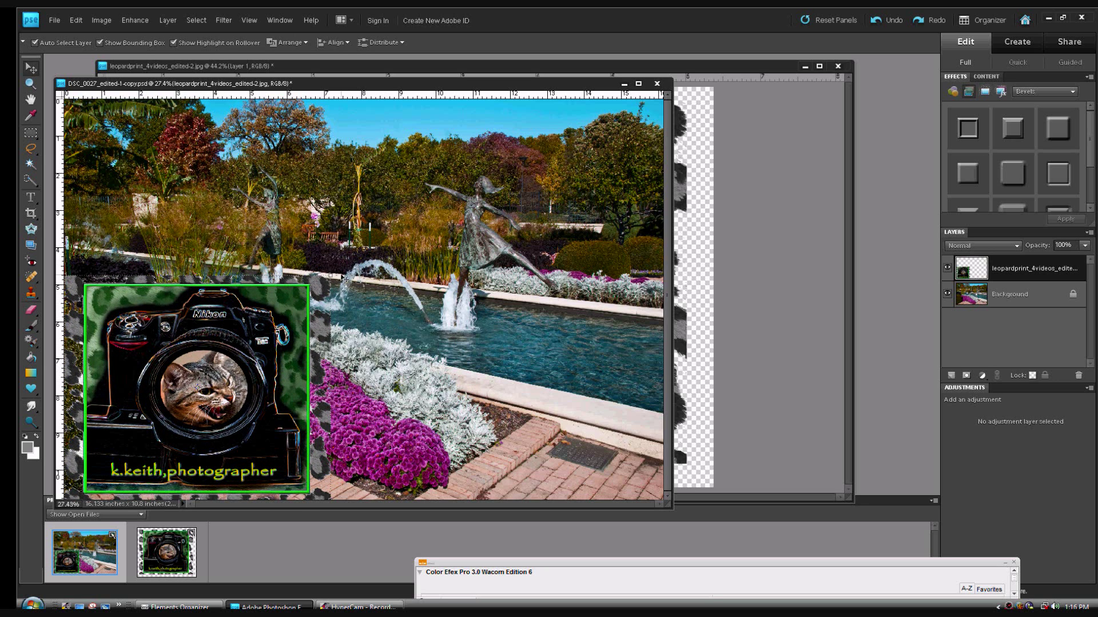
{"action": "left_click_drag", "start_coordinate": [332, 277], "coordinate": [187, 345]}
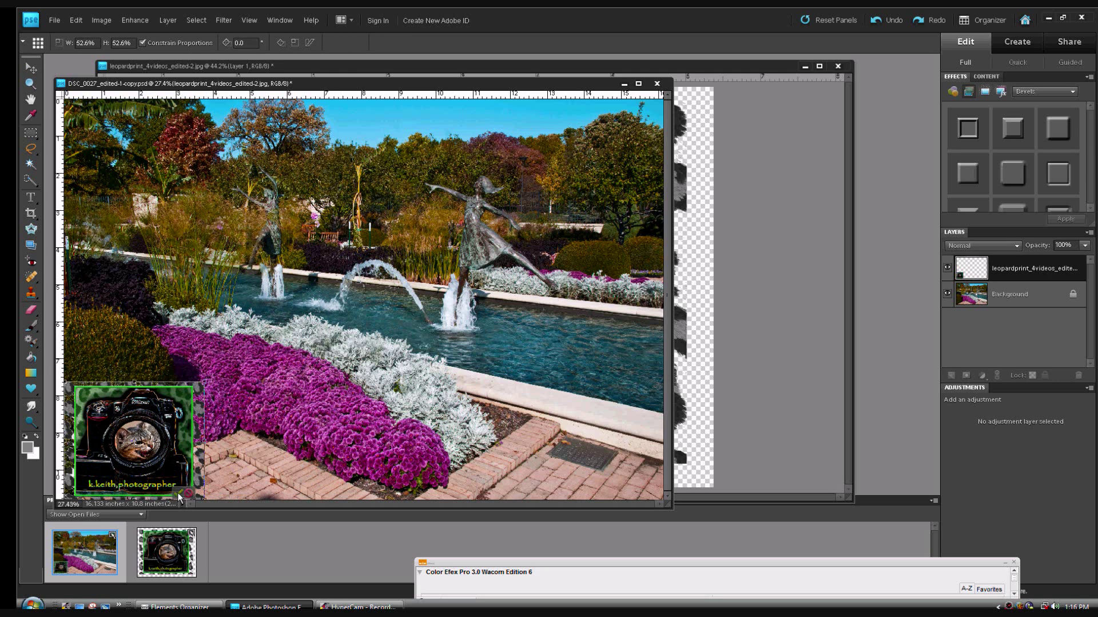
{"action": "left_click", "coordinate": [178, 493]}
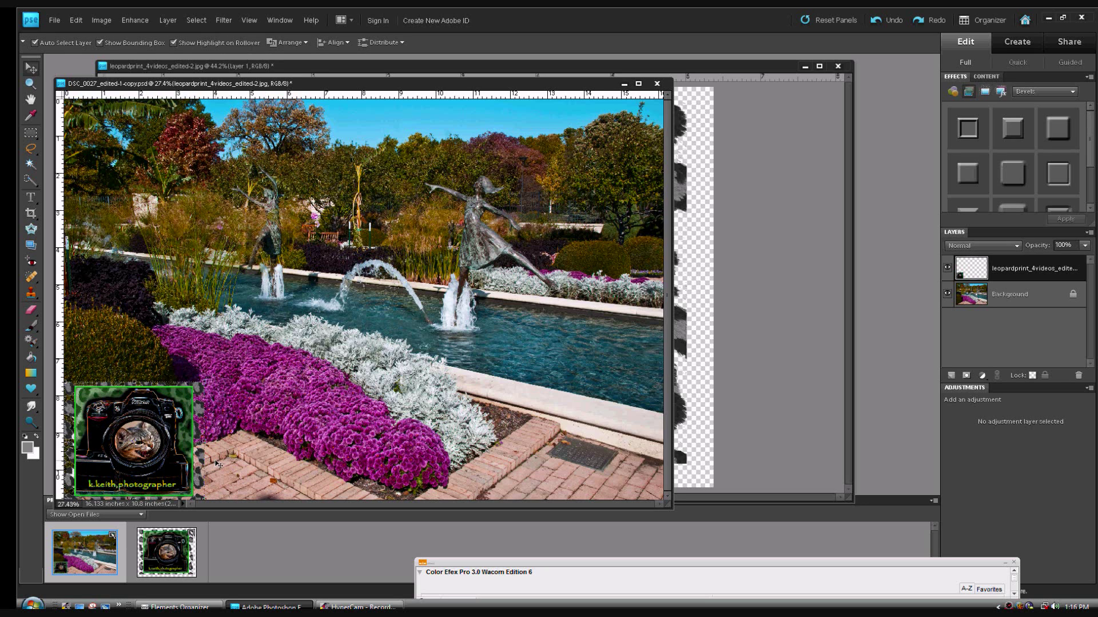
- Close the fountain photo, saving it as DSC_0027_edited-1-copy_edited-1.psd in Photoshop format with layers
{"action": "left_click", "coordinate": [611, 368]}
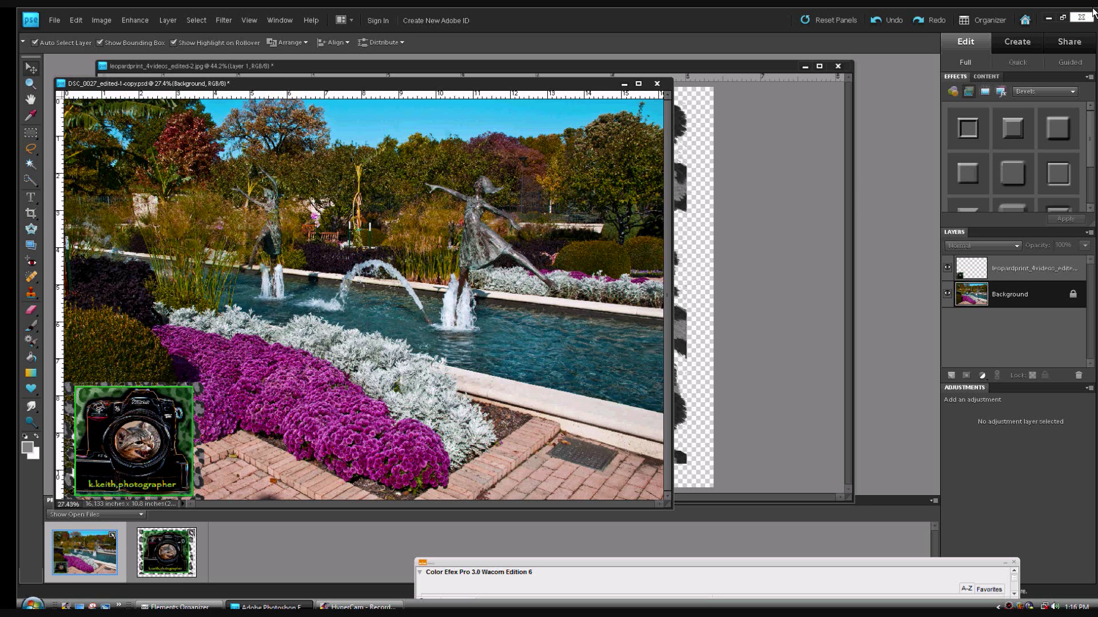
{"action": "left_click", "coordinate": [190, 535]}
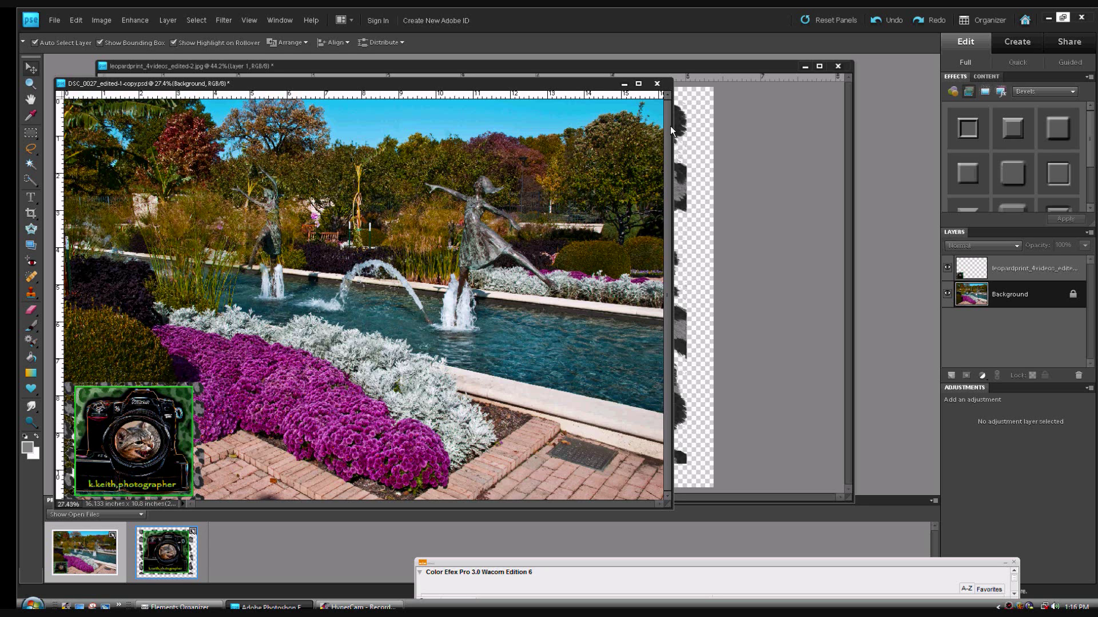
{"action": "left_click", "coordinate": [657, 84]}
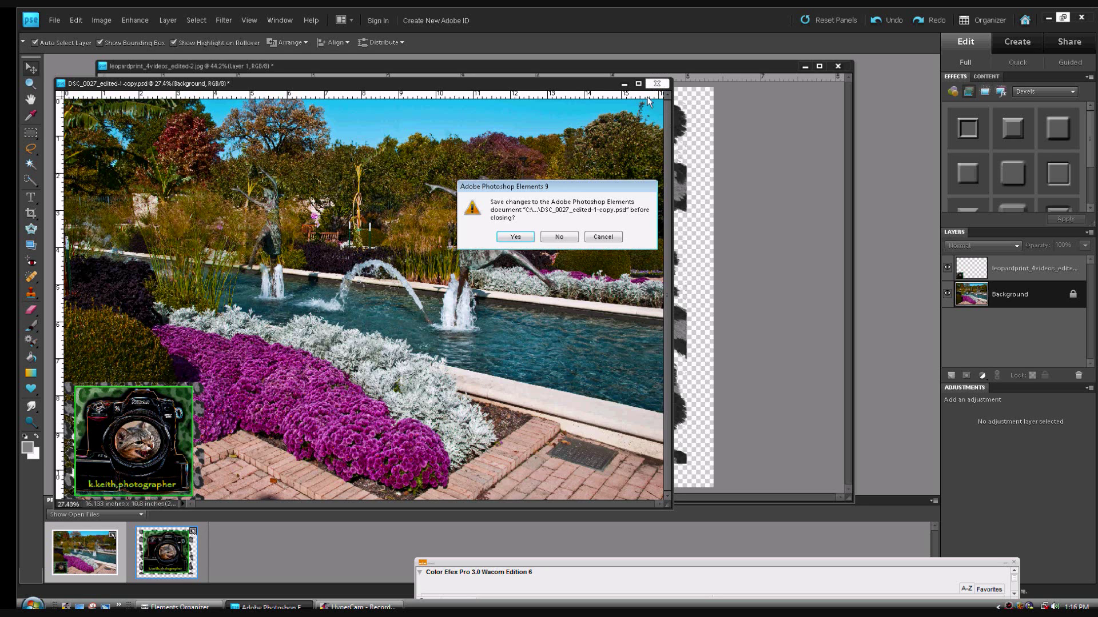
{"action": "left_click", "coordinate": [517, 241]}
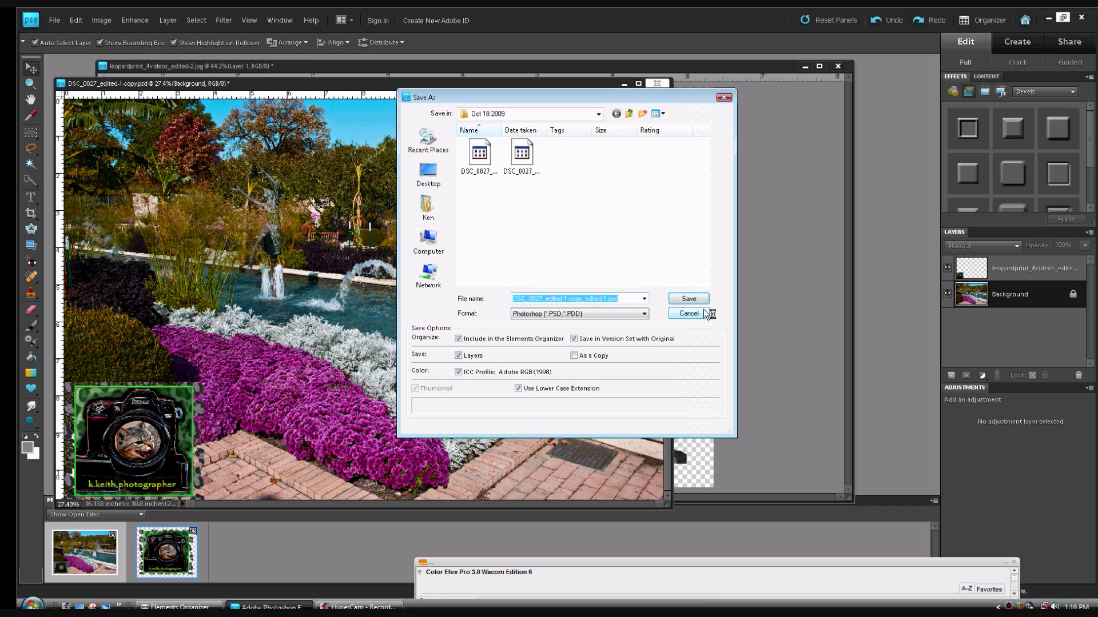
{"action": "left_click", "coordinate": [689, 299]}
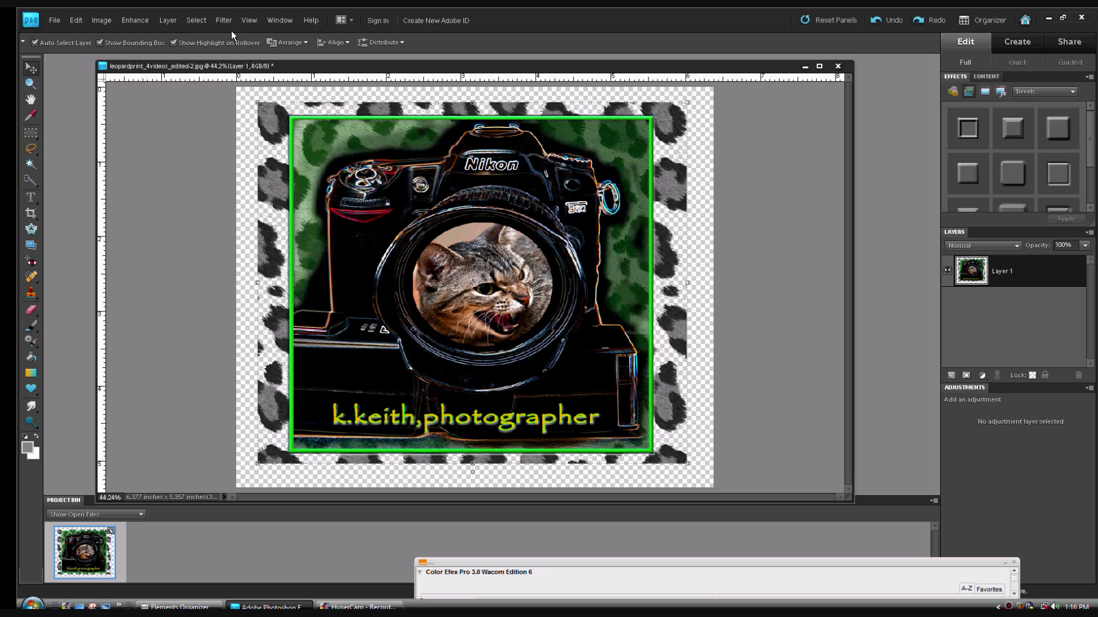
- Start saving the transparent camera artwork under a new format and choose PNG as the file format
{"action": "left_click", "coordinate": [55, 20]}
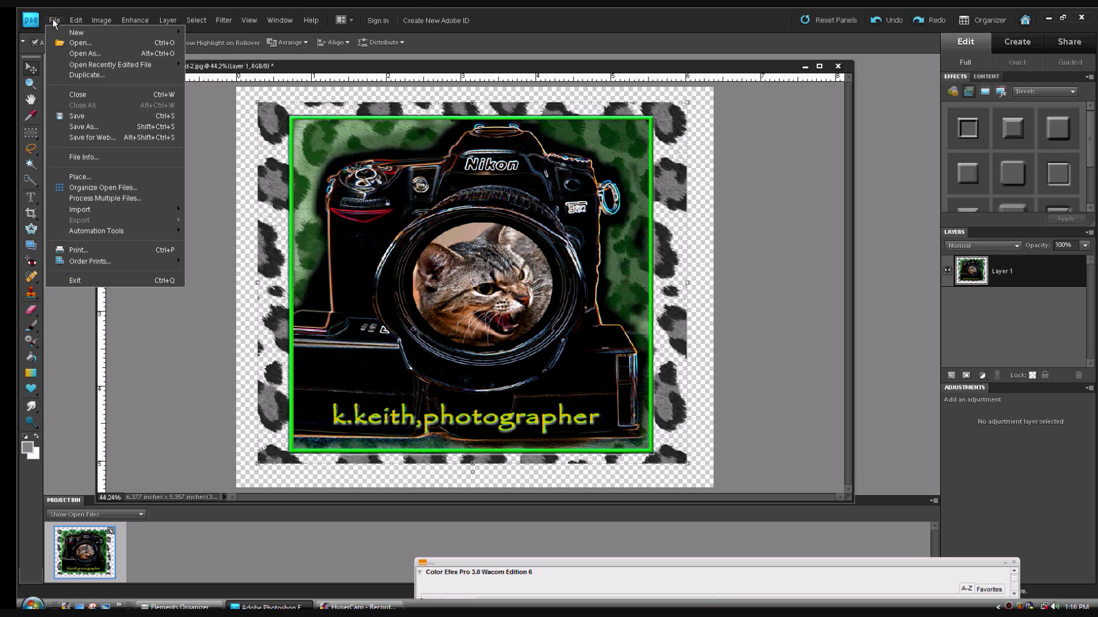
{"action": "left_click", "coordinate": [81, 126]}
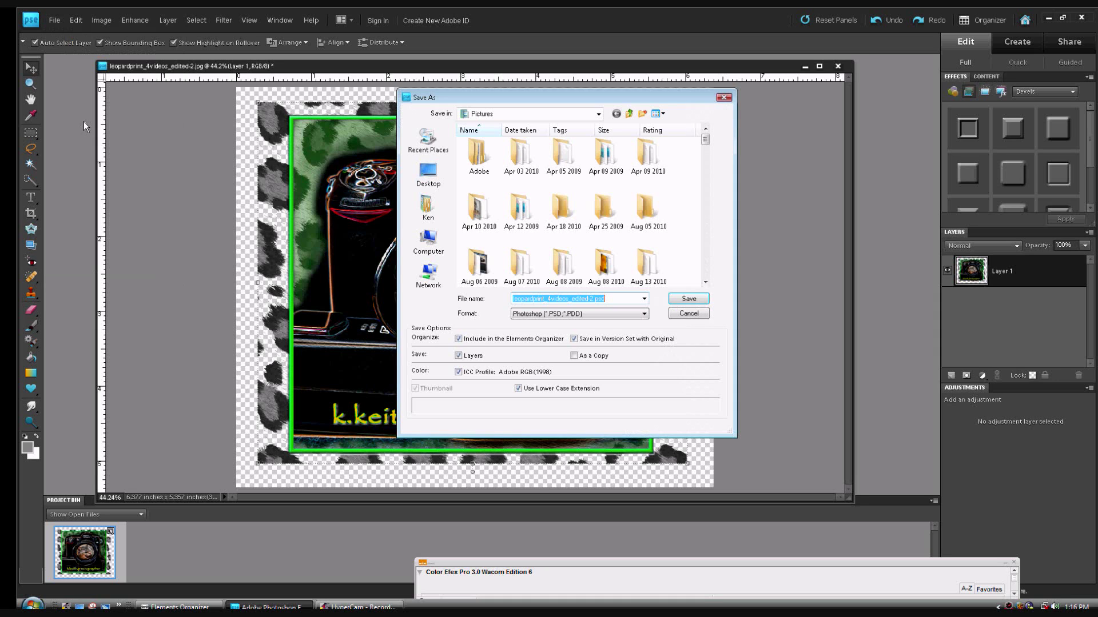
{"action": "left_click", "coordinate": [644, 314]}
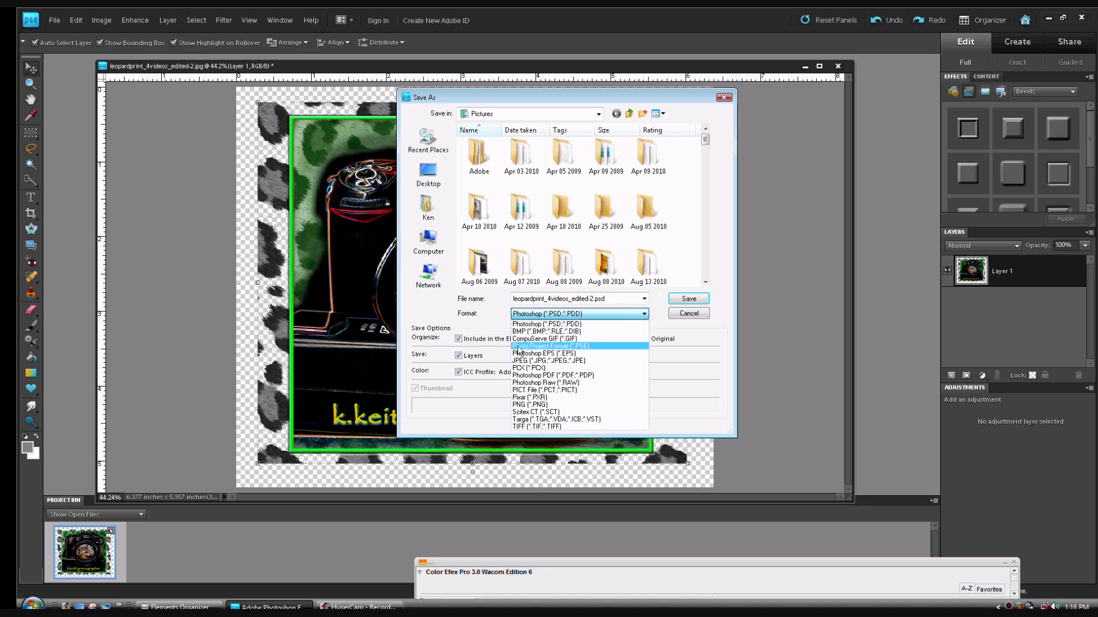
{"action": "left_click", "coordinate": [528, 405]}
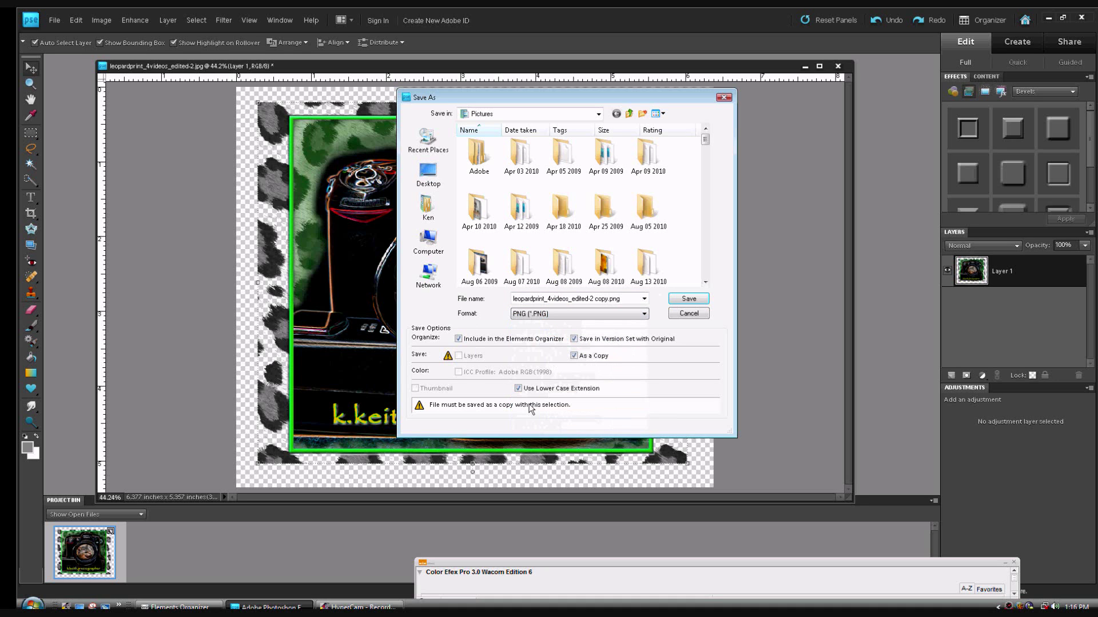
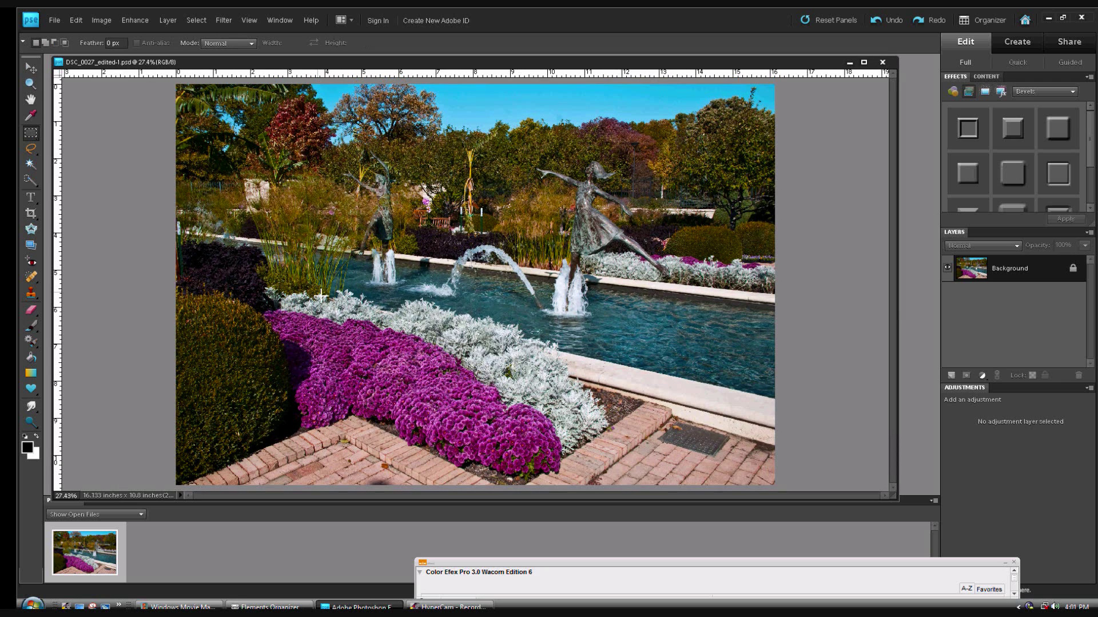
- Draw a rectangular marquee selection around most of the fountain photo, repositioning it while drawing, and undo it
{"action": "left_click", "coordinate": [32, 136]}
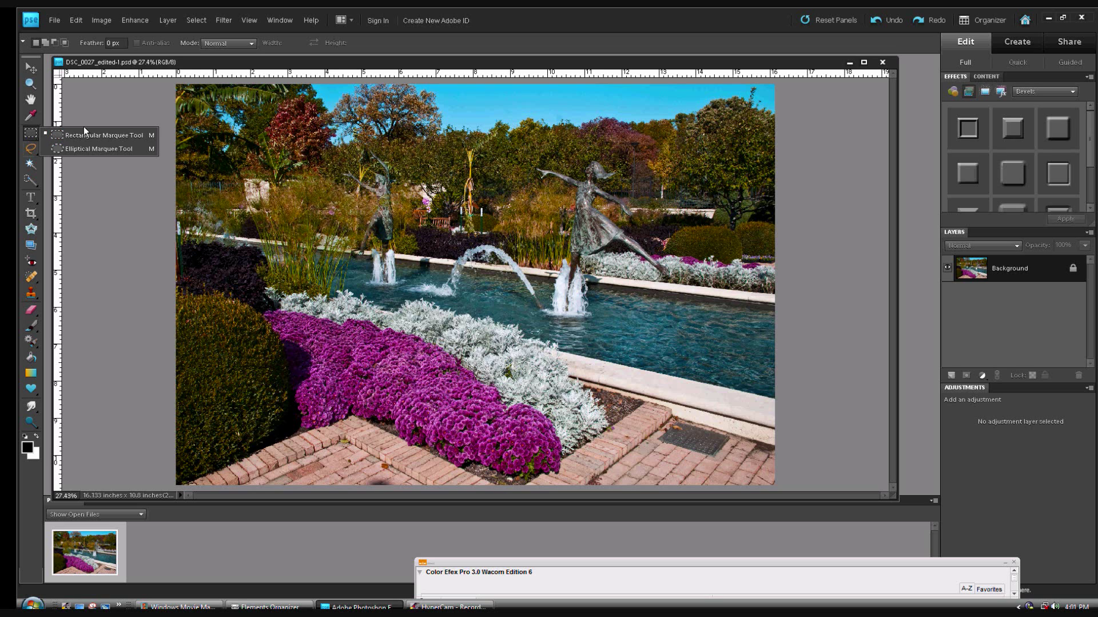
{"action": "left_click", "coordinate": [224, 126]}
{"action": "left_click_drag", "start_coordinate": [220, 122], "coordinate": [695, 357]}
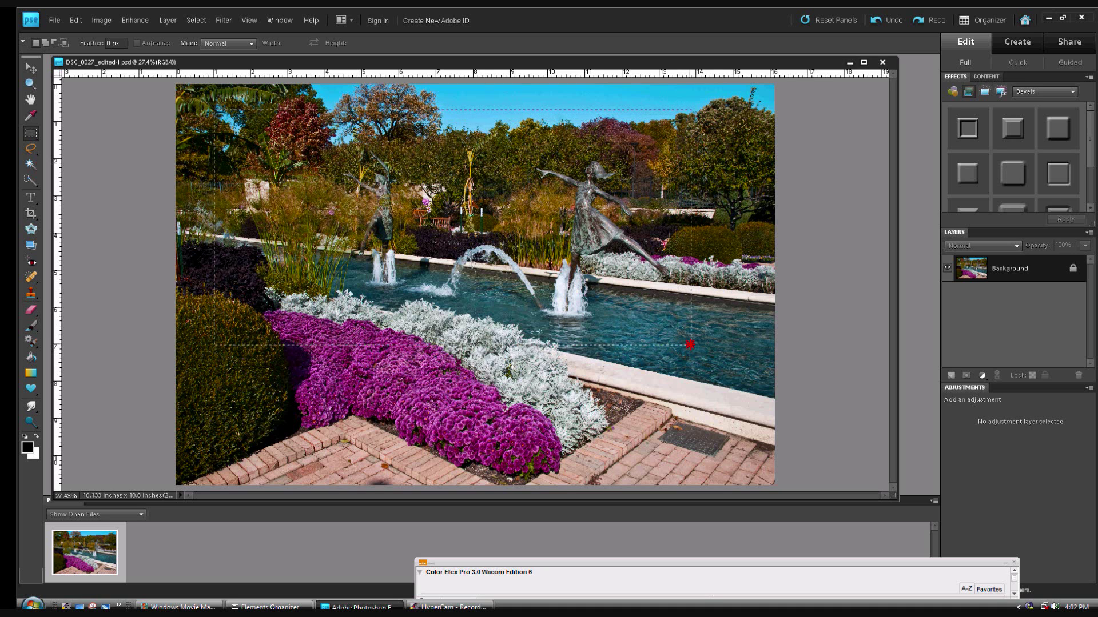
{"action": "mouse_move", "coordinate": [690, 344]}
{"action": "left_mouse_down"}
{"action": "mouse_move", "coordinate": [687, 392]}
{"action": "mouse_move", "coordinate": [704, 413]}
{"action": "mouse_move", "coordinate": [695, 334]}
{"action": "left_mouse_up"}
{"action": "left_click_drag", "start_coordinate": [695, 334], "coordinate": [742, 441]}
{"action": "left_click", "coordinate": [742, 433]}
{"action": "key", "text": "ctrl+z"}
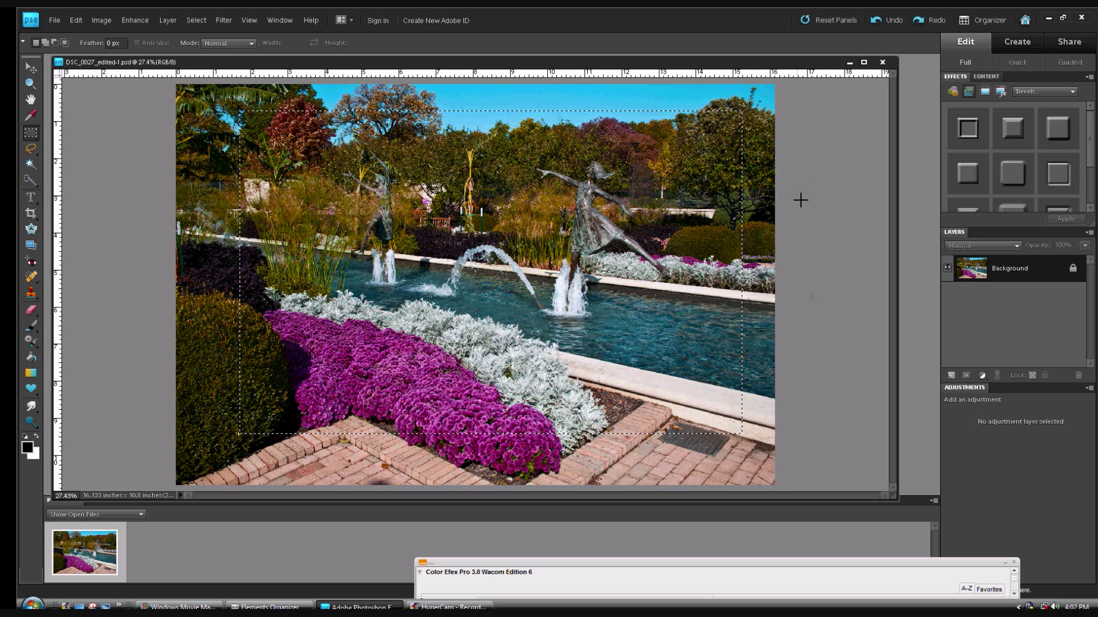
{"action": "left_click", "coordinate": [895, 22]}
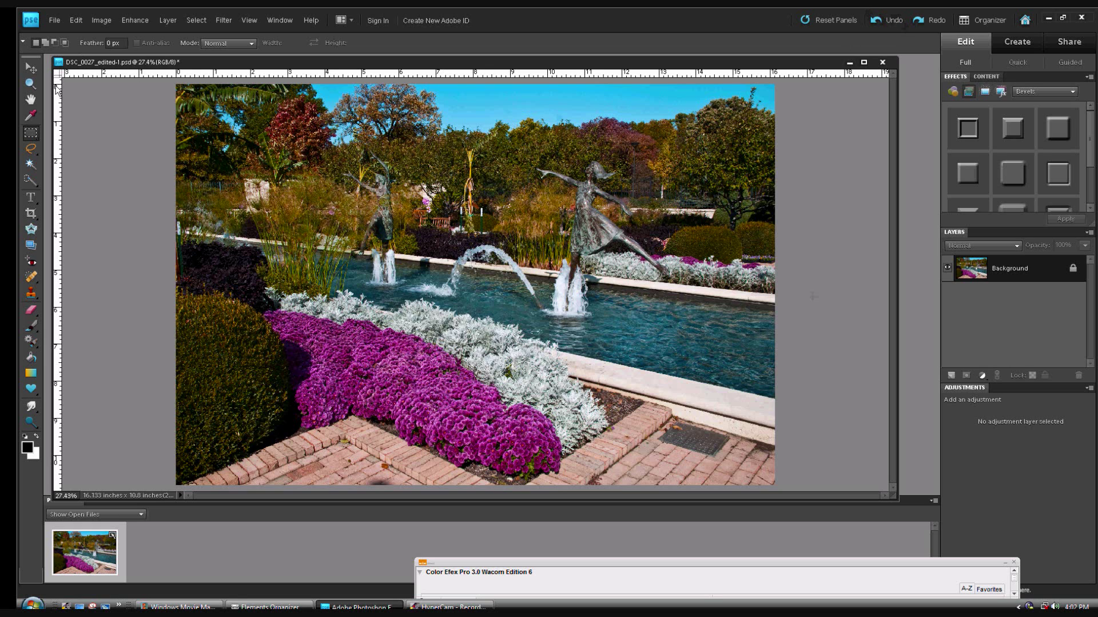
- Draw a rectangular marquee selection starting near the tall grass beside the pool and undo it
{"action": "left_click", "coordinate": [32, 136]}
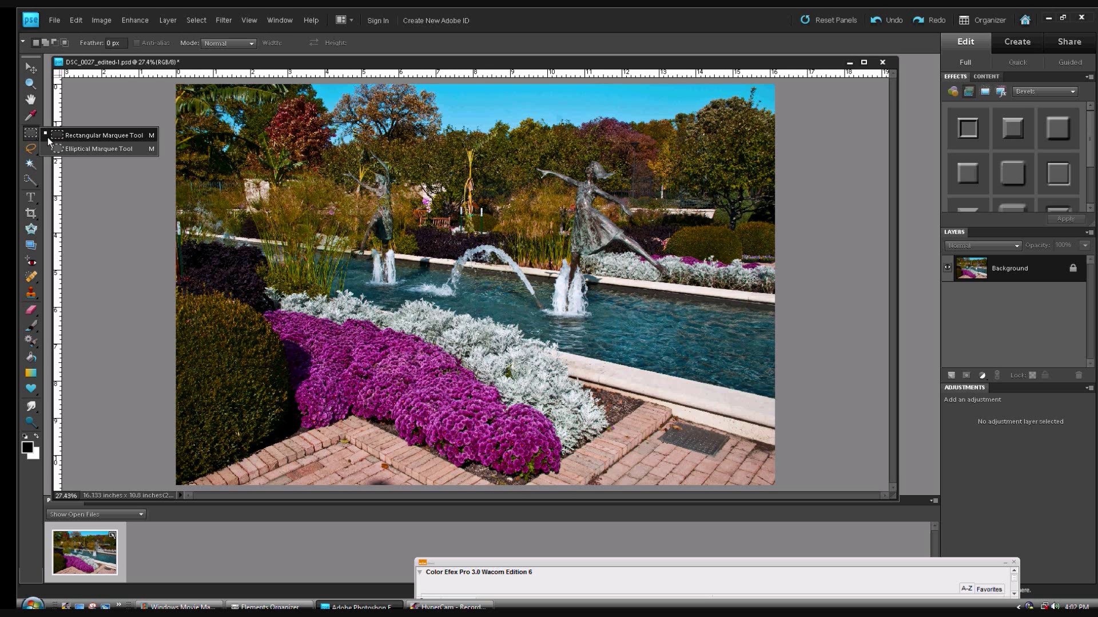
{"action": "left_click", "coordinate": [91, 136]}
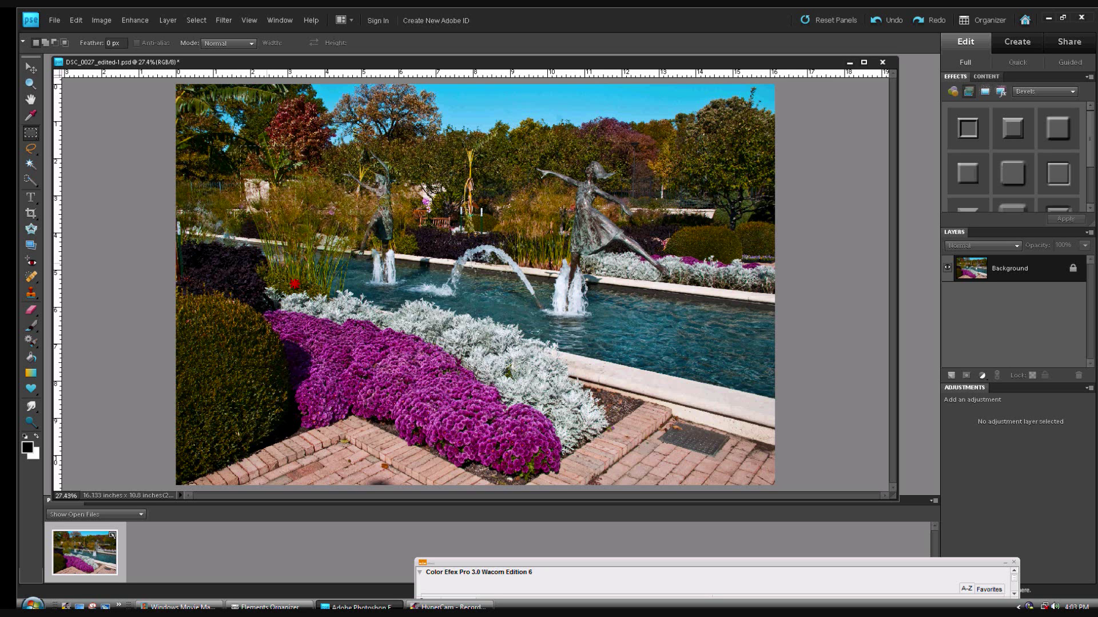
{"action": "left_click_drag", "start_coordinate": [294, 284], "coordinate": [593, 400]}
{"action": "left_click", "coordinate": [595, 402]}
{"action": "key", "text": "ctrl+z"}
{"action": "left_click", "coordinate": [888, 21]}
- Try elliptical marquee selections on the fountain photo and undo them
{"action": "left_click", "coordinate": [32, 135]}
{"action": "left_click", "coordinate": [73, 147]}
{"action": "left_click_drag", "start_coordinate": [643, 361], "coordinate": [644, 362]}
{"action": "left_click", "coordinate": [896, 22]}
{"action": "left_click", "coordinate": [225, 152]}
{"action": "mouse_move", "coordinate": [662, 318]}
{"action": "left_mouse_down"}
{"action": "mouse_move", "coordinate": [691, 321]}
{"action": "mouse_move", "coordinate": [686, 345]}
{"action": "left_mouse_up"}
{"action": "left_click", "coordinate": [296, 124]}
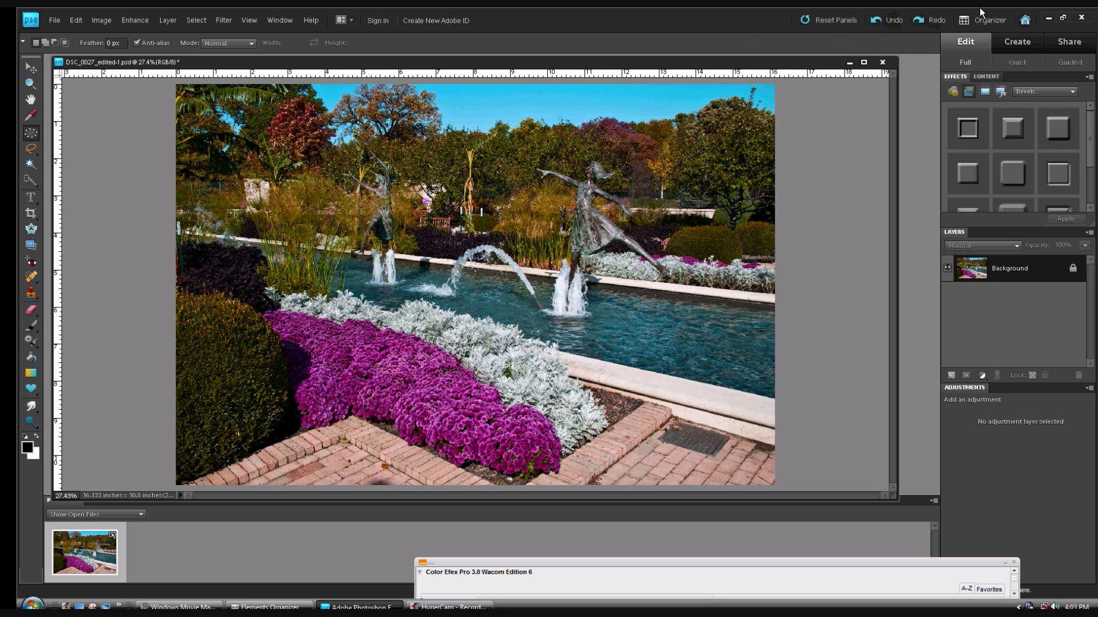